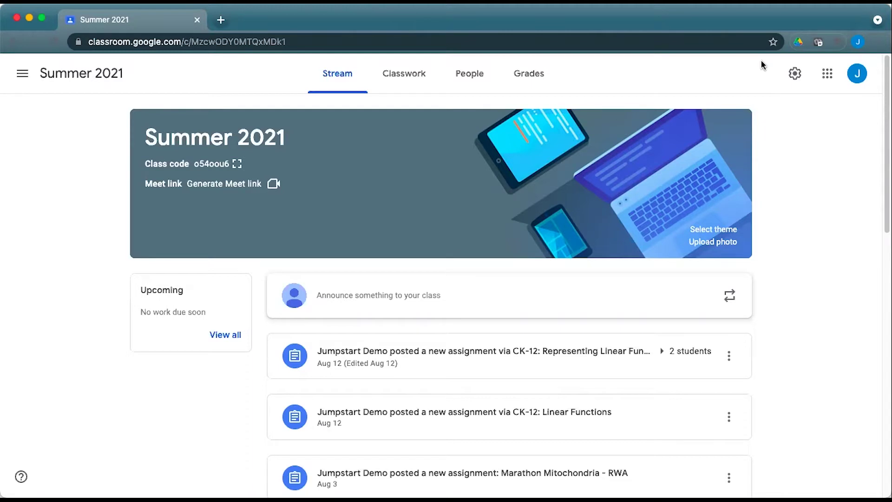
Show the Summer 2021 gradebook and scroll right to the late-July and Aug 4 assignments.
left_click(526, 74)
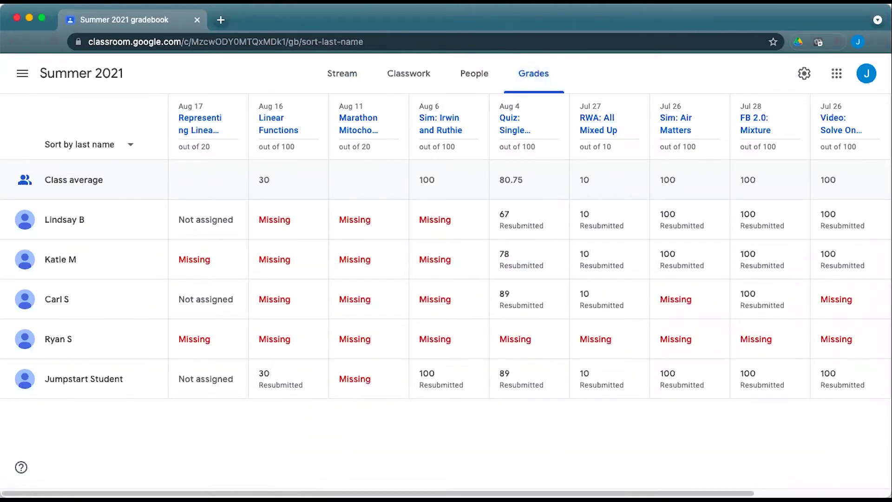
scroll(529, 279, "right", 4)
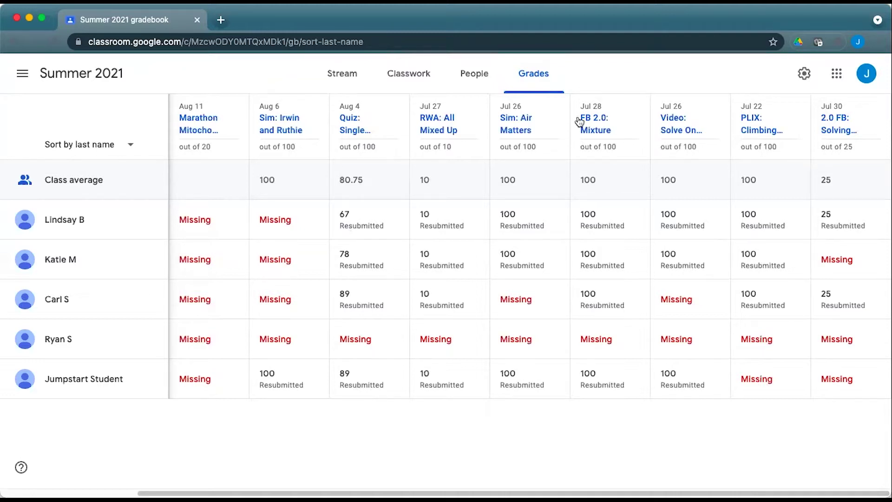
View the FB 2.0: Mixture instructions: 100 points, due Jul 28, with its CK12 link.
left_click(590, 130)
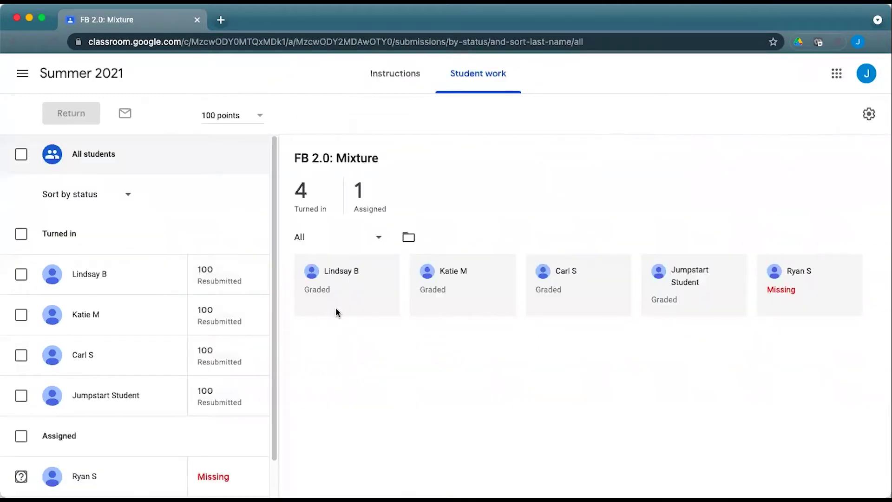
left_click(400, 78)
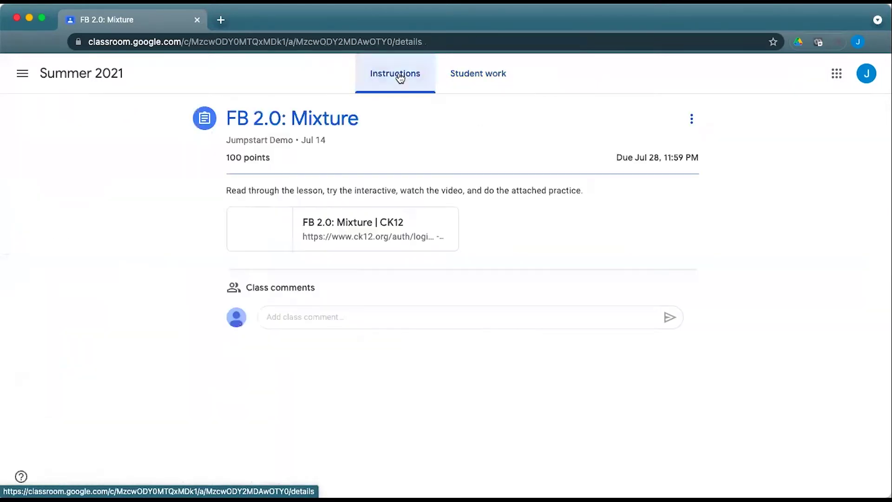
Follow the FB 2.0: Mixture CK12 link to the class report and view the first student's 10/10 result.
left_click(365, 232)
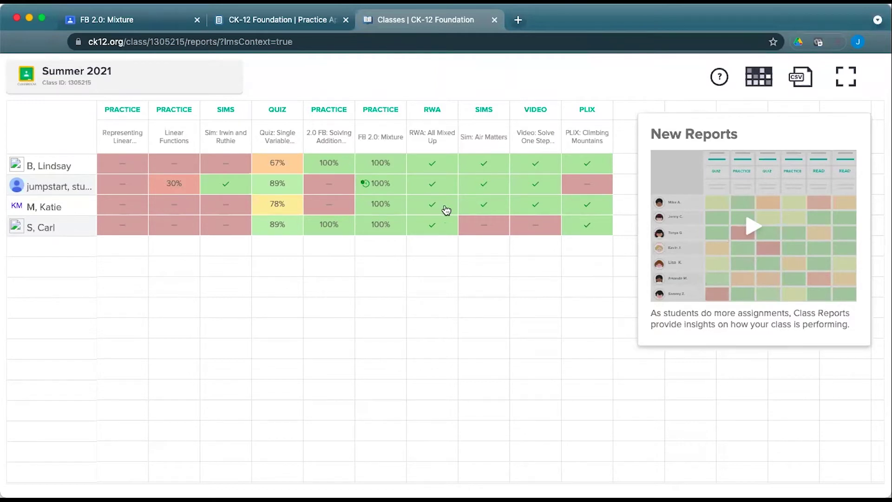
left_click(396, 172)
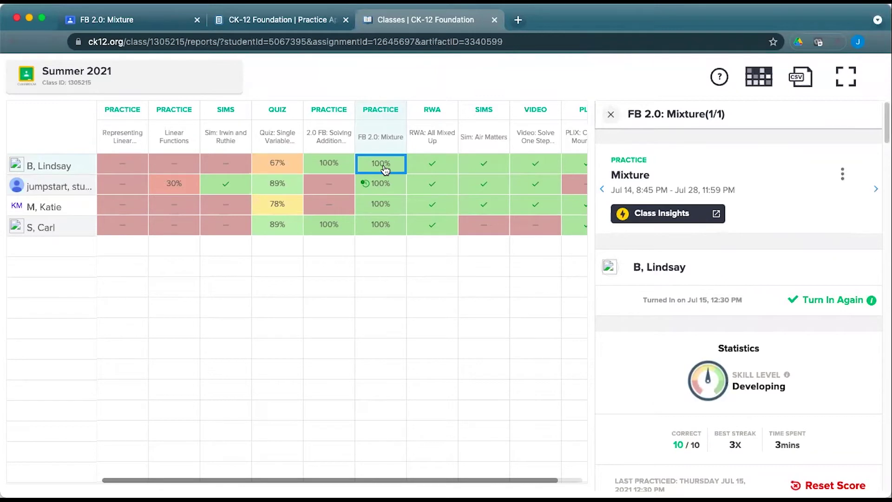
Scroll through the first student's Mixture answers, then bring up the second student's late 10/10 results.
scroll(731, 247, "down", 3)
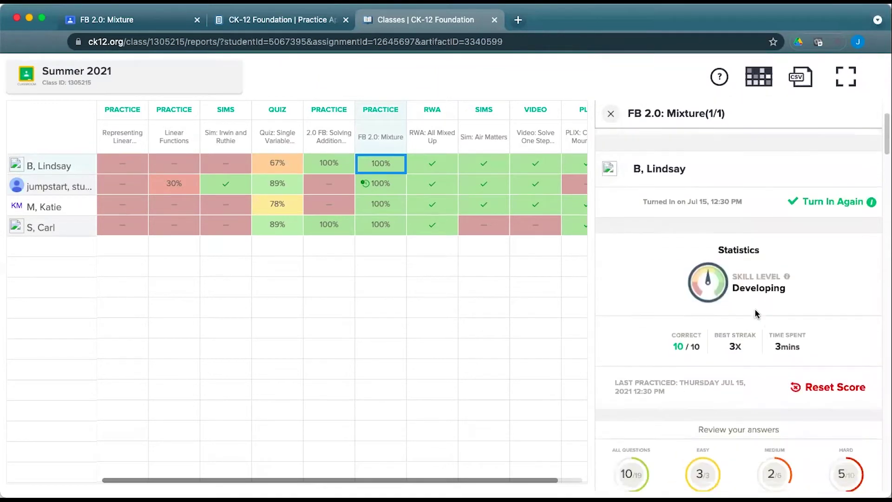
scroll(757, 283, "down", 4)
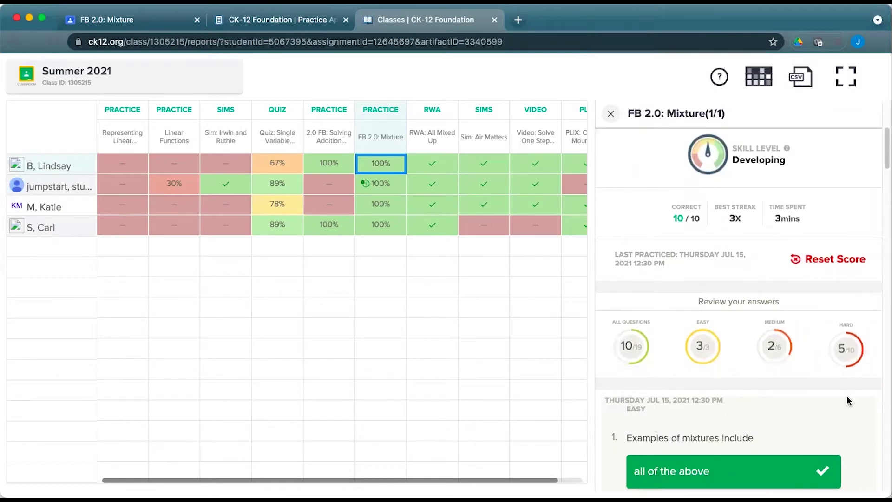
scroll(848, 400, "down", 8)
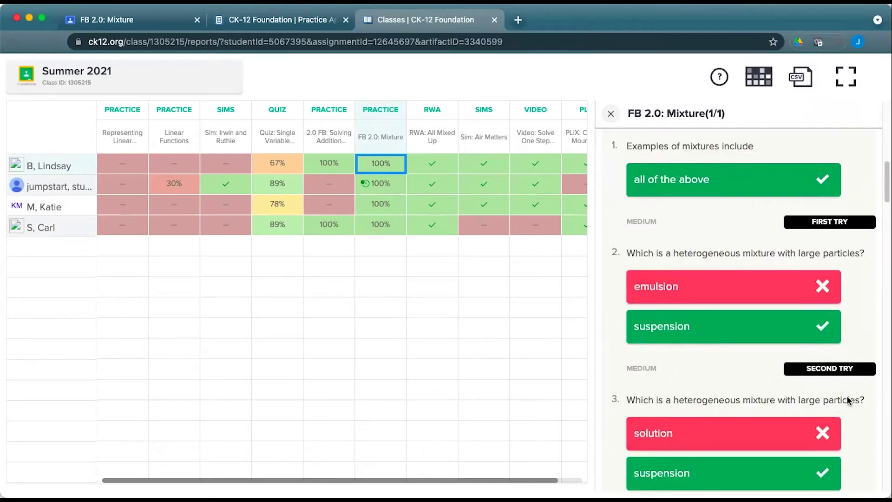
scroll(848, 401, "down", 10)
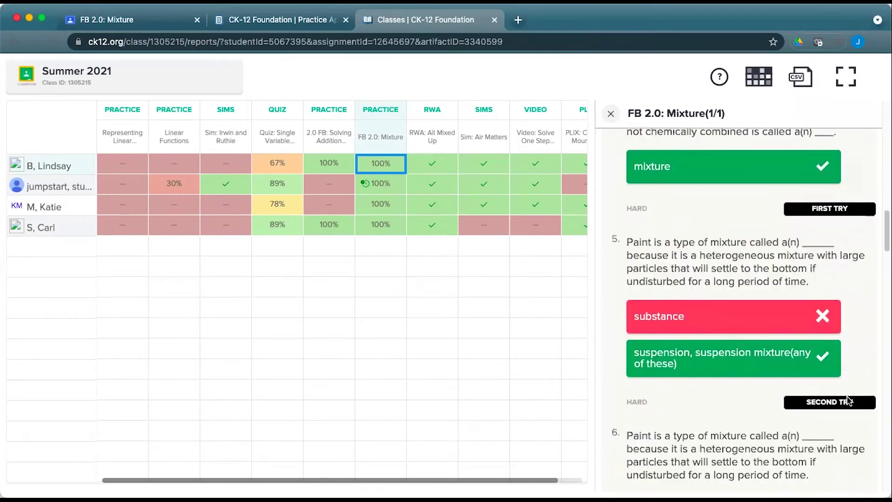
scroll(849, 399, "down", 12)
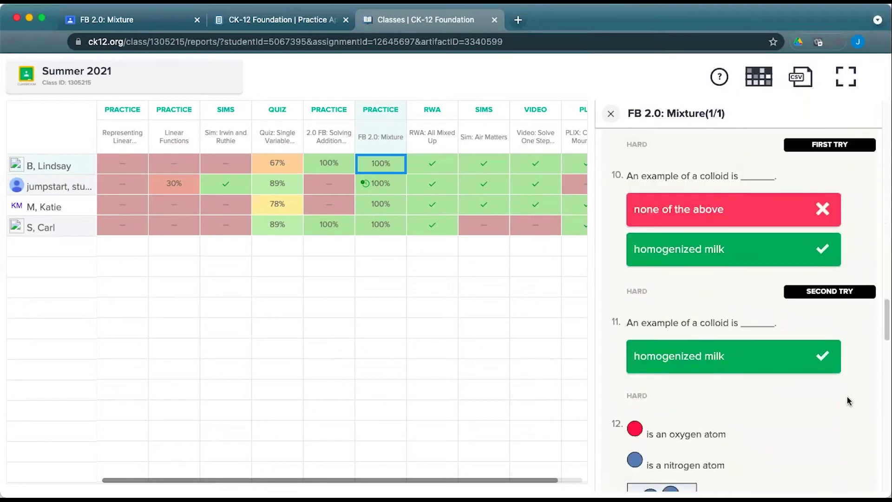
left_click(380, 188)
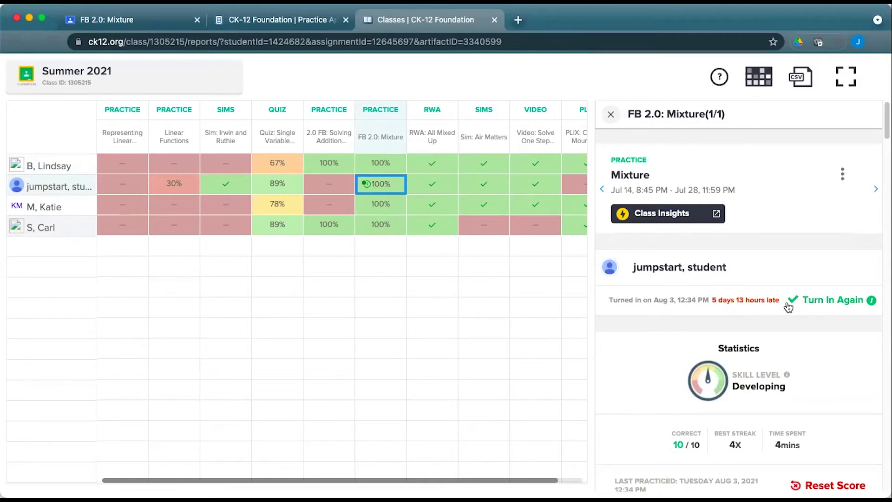
Highlight the second student's late turn-in date, then review the third student's on-time Proficient Mixture results.
left_click_drag(781, 301, 606, 307)
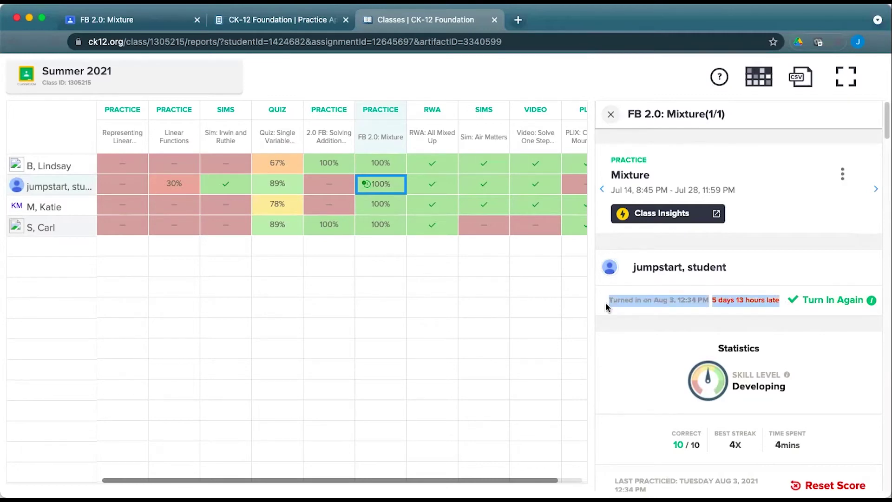
scroll(777, 349, "down", 2)
scroll(777, 349, "down", 10)
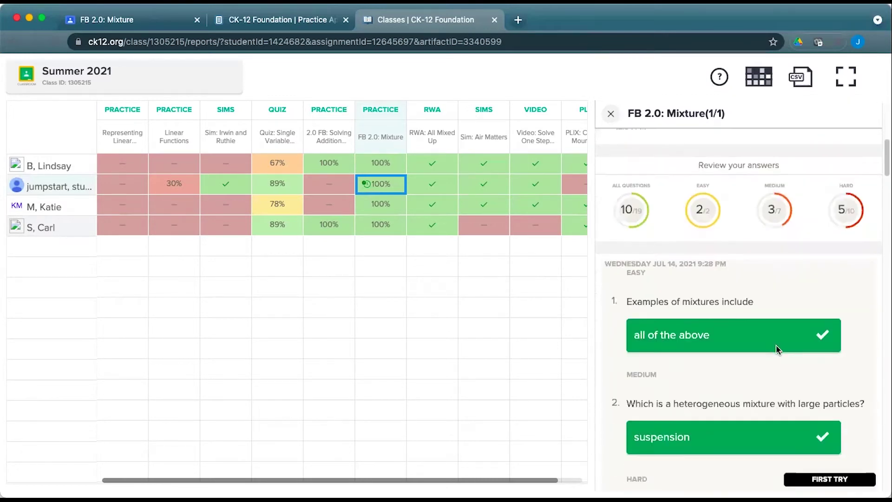
left_click(379, 206)
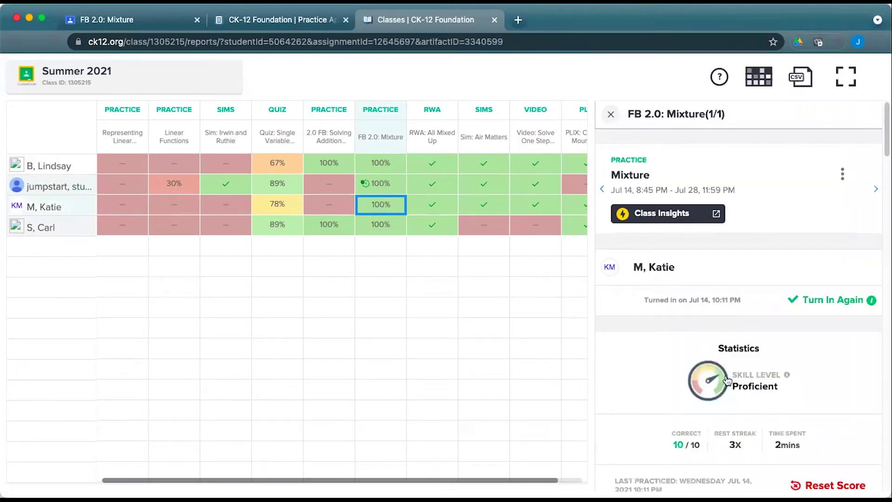
scroll(806, 404, "down", 3)
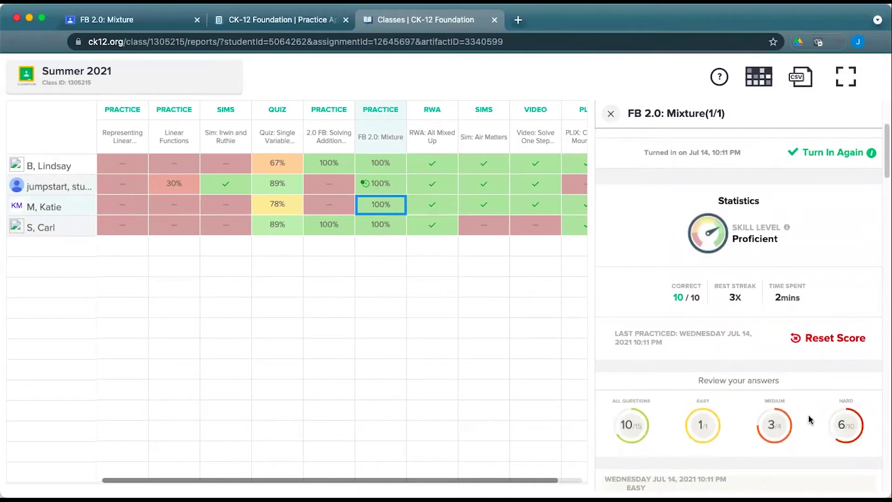
Check the second student's unsubmitted Solving Addition report, cancel turning it in, then view the 67% quiz.
left_click(328, 186)
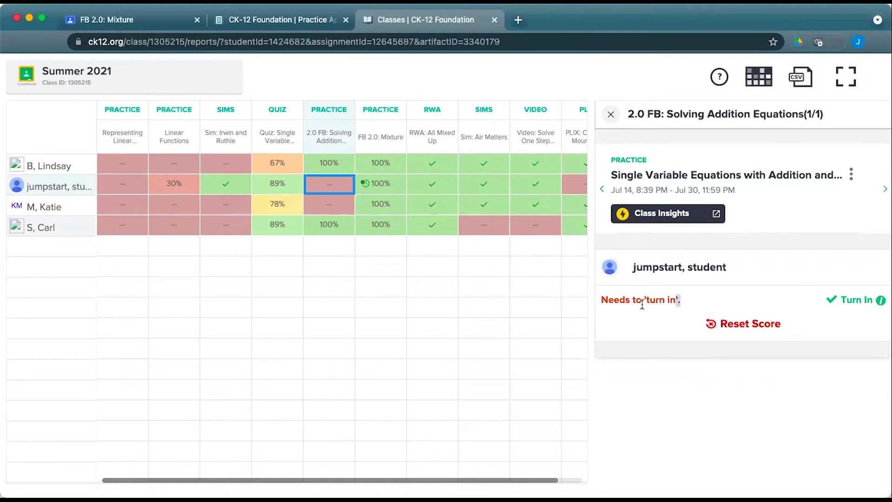
left_click_drag(679, 300, 599, 308)
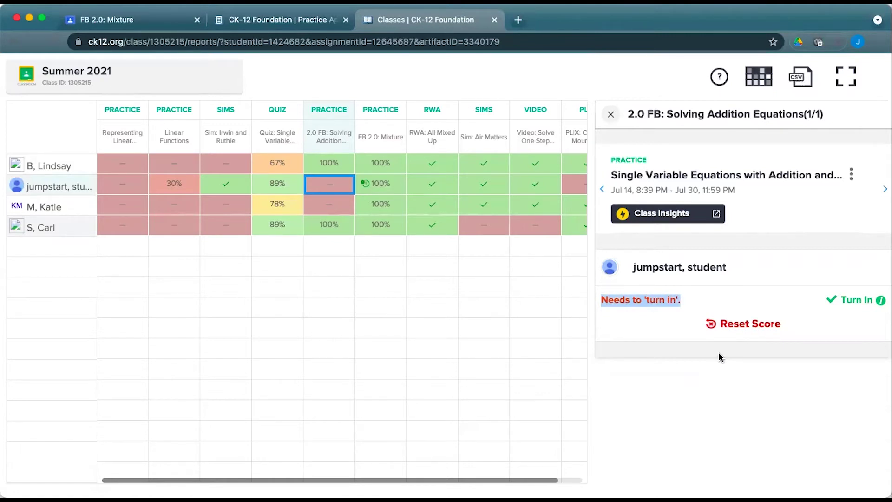
left_click(849, 305)
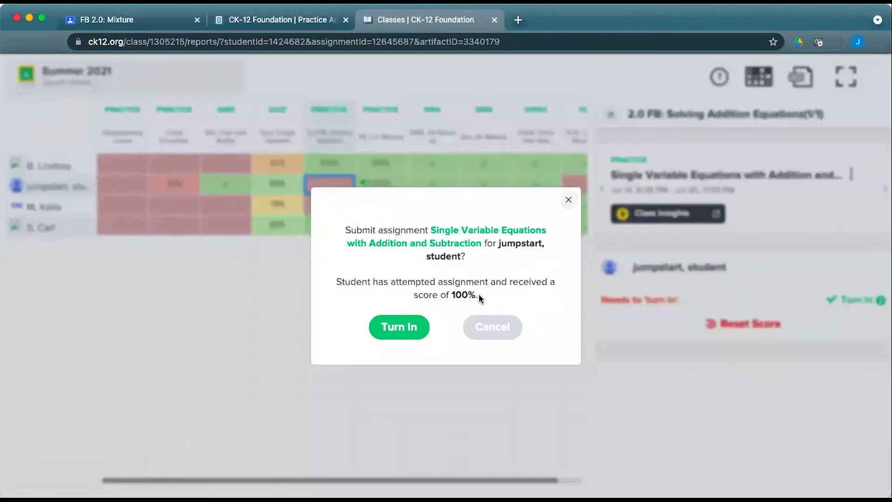
left_click_drag(478, 296, 332, 280)
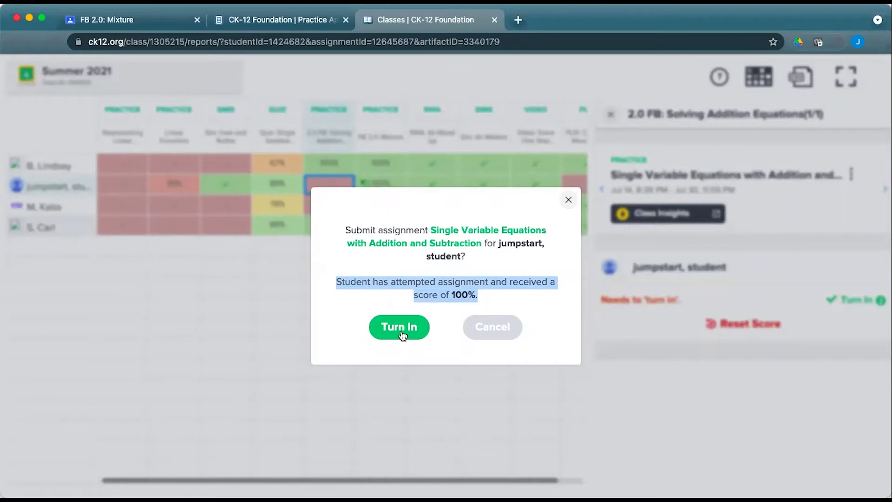
left_click(568, 200)
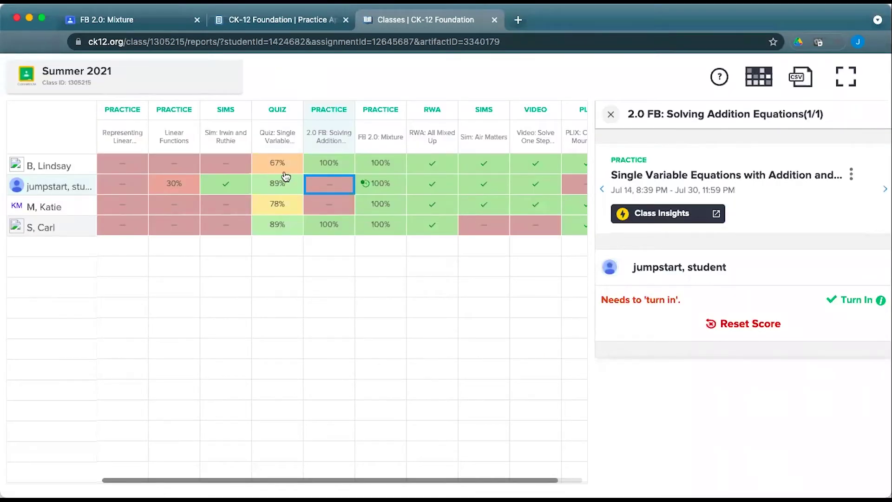
left_click(281, 165)
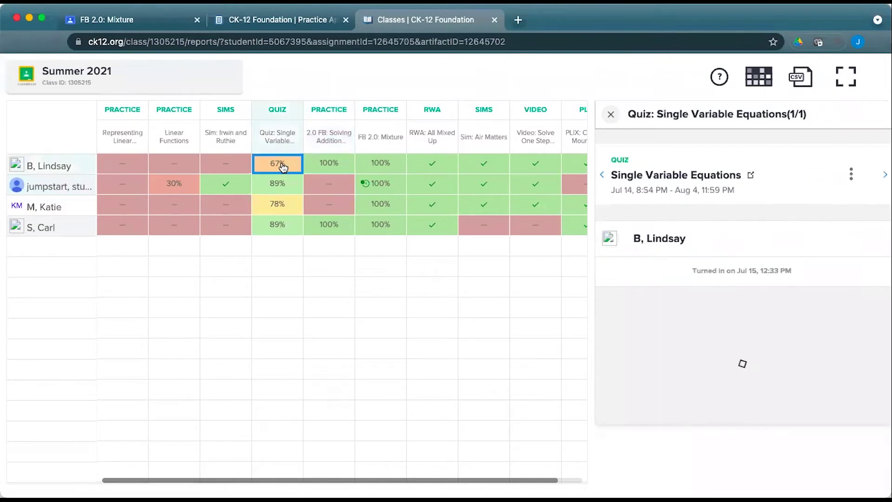
Review the first student's 6/9 quiz attempts chart and missed answers, then open her Solving Addition report.
scroll(762, 441, "down", 2)
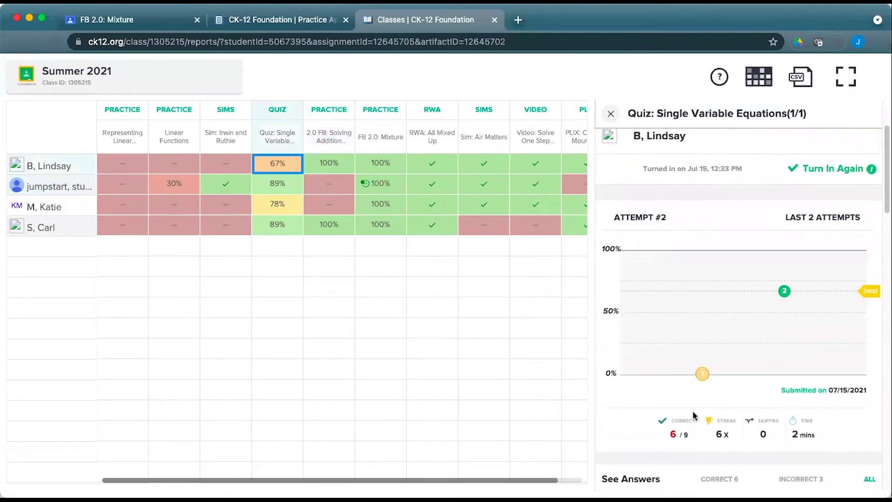
mouse_move(788, 293)
scroll(783, 396, "down", 15)
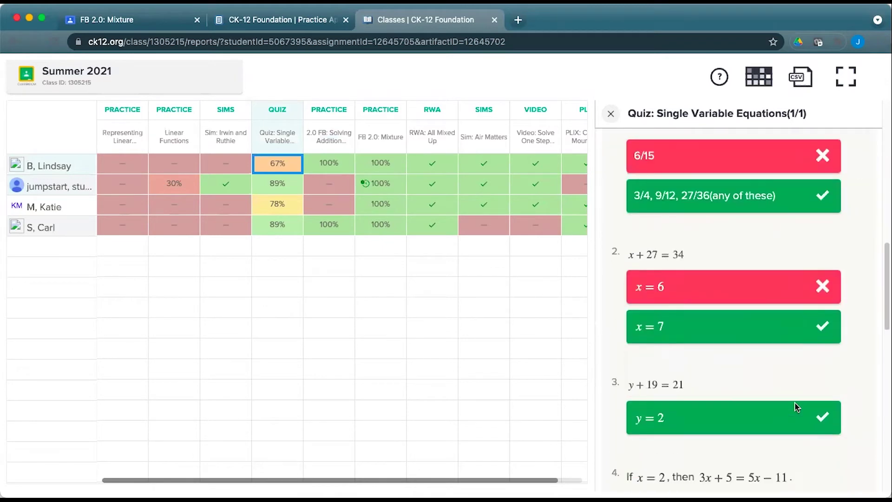
scroll(797, 407, "down", 3)
scroll(797, 407, "up", 9)
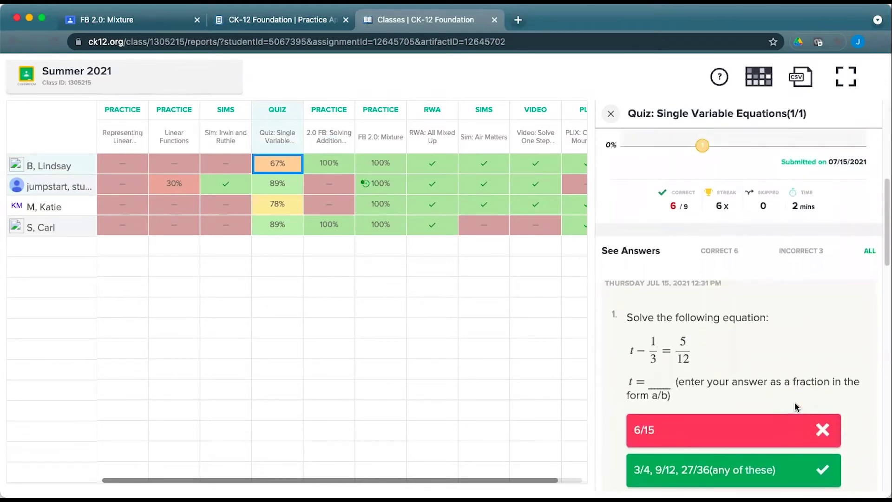
scroll(796, 407, "up", 3)
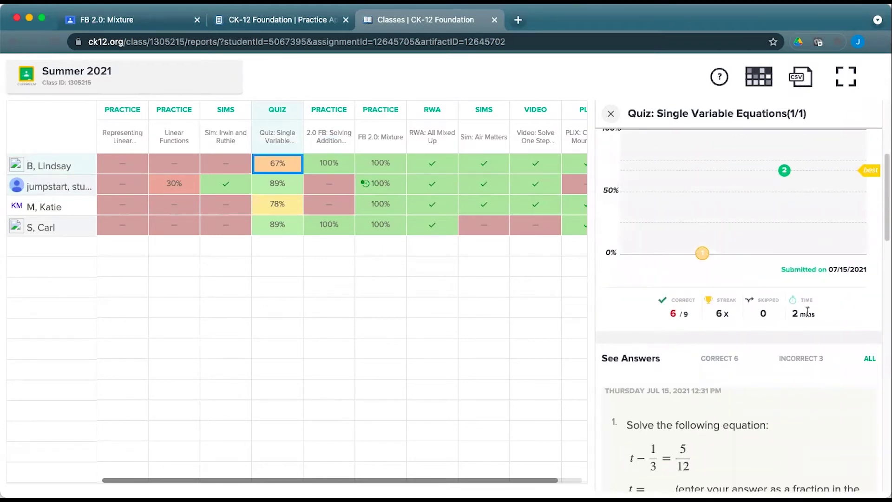
scroll(848, 431, "up", 5)
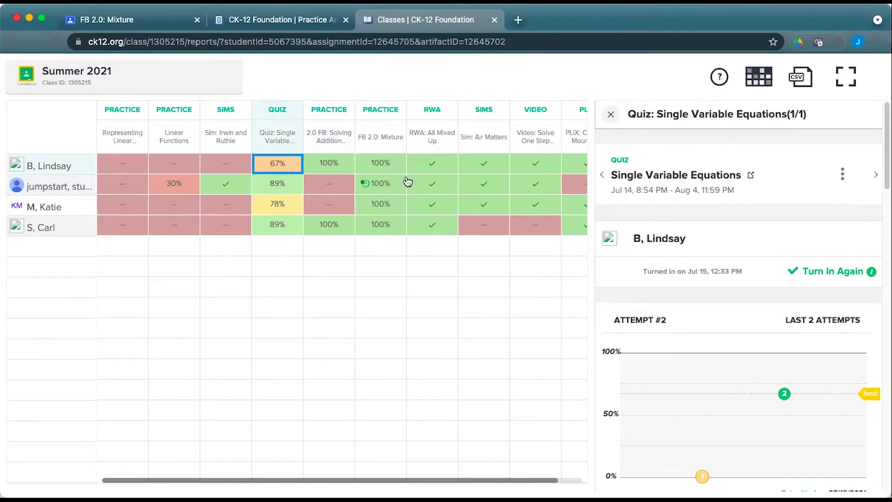
left_click(332, 168)
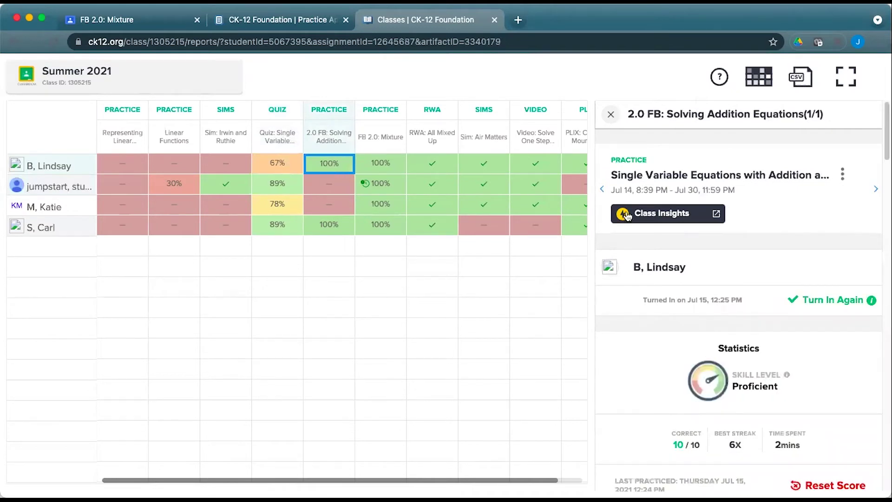
Open Class Insights for 7.3 Solving Addition Equations and scroll to its 2/4 turned-in recommendations.
left_click(669, 215)
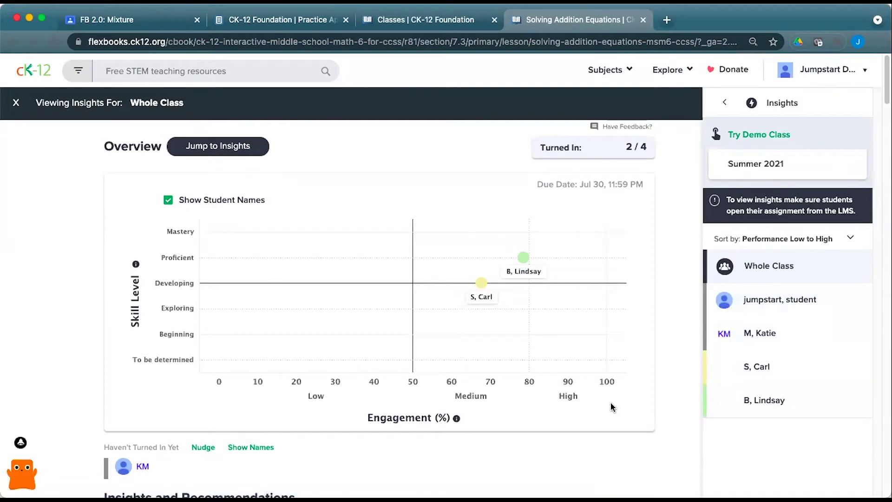
scroll(610, 406, "down", 3)
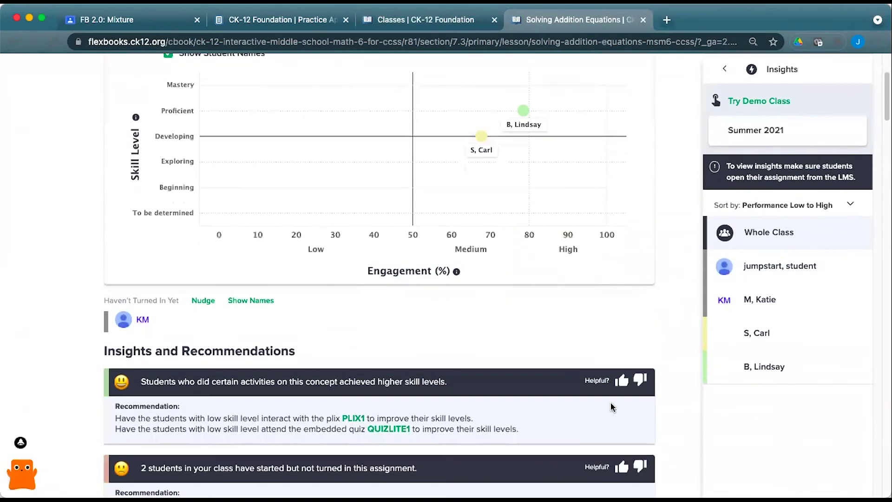
Return to the CK-12 FB 2.0: Mixture page and open its Class Insights showing 4/4 turned in.
left_click(304, 19)
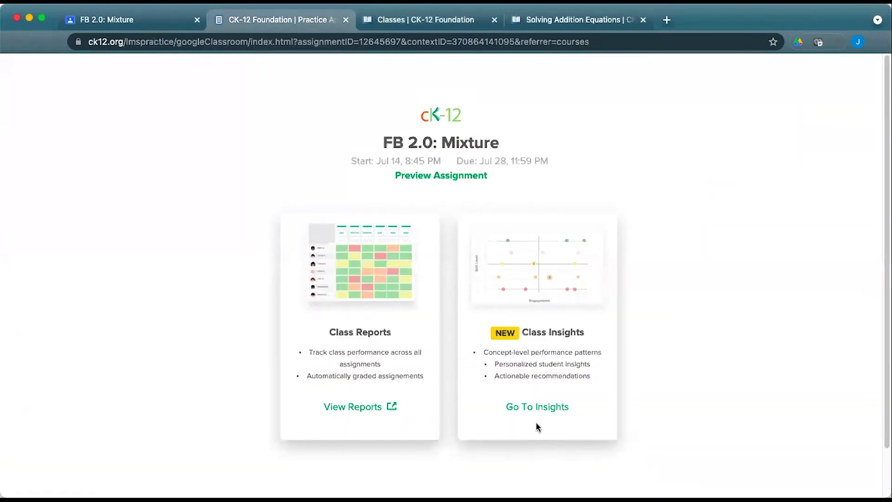
left_click(161, 25)
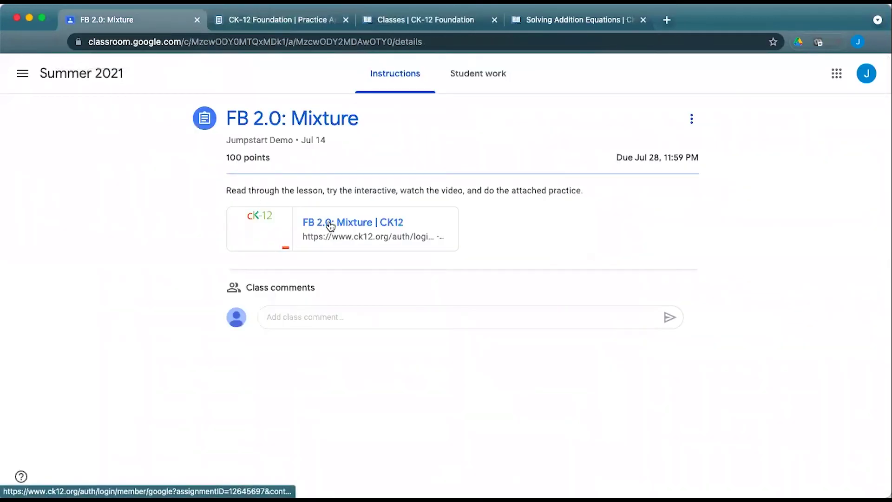
left_click(305, 25)
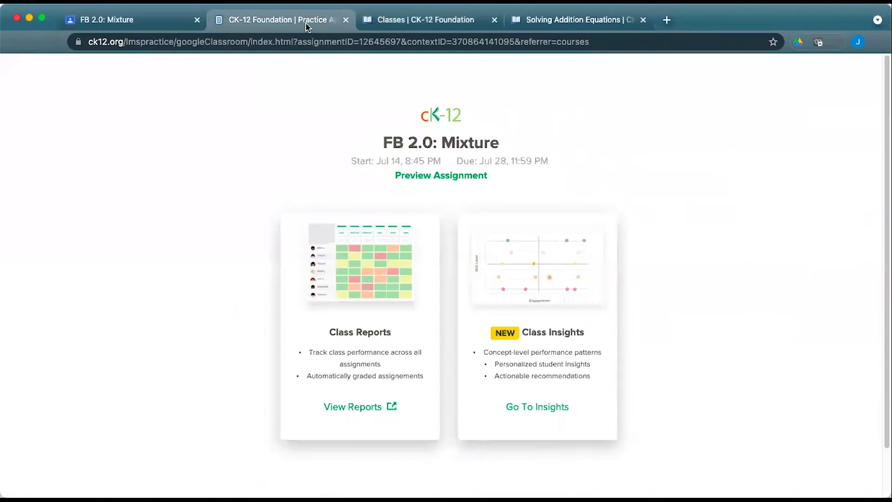
left_click(539, 411)
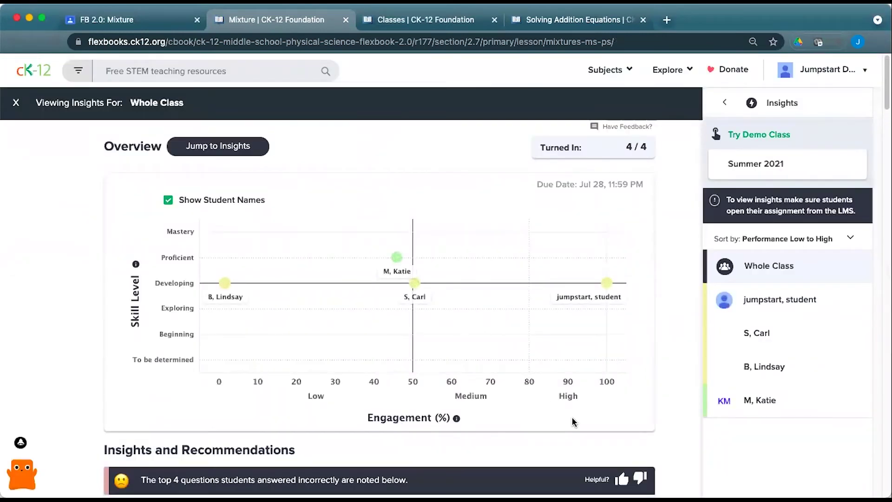
Compare the fully engaged and least-engaged students' cards, then open the 1.6%-engagement student's details.
scroll(592, 422, "down", 2)
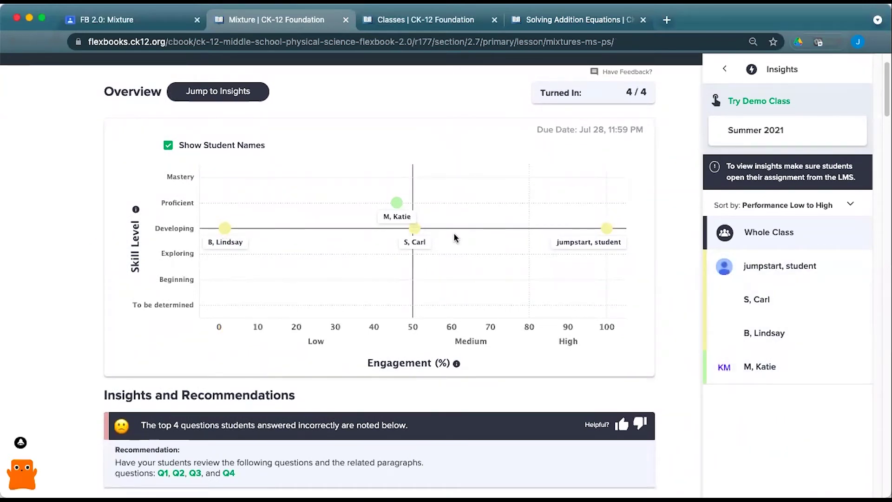
left_click(608, 232)
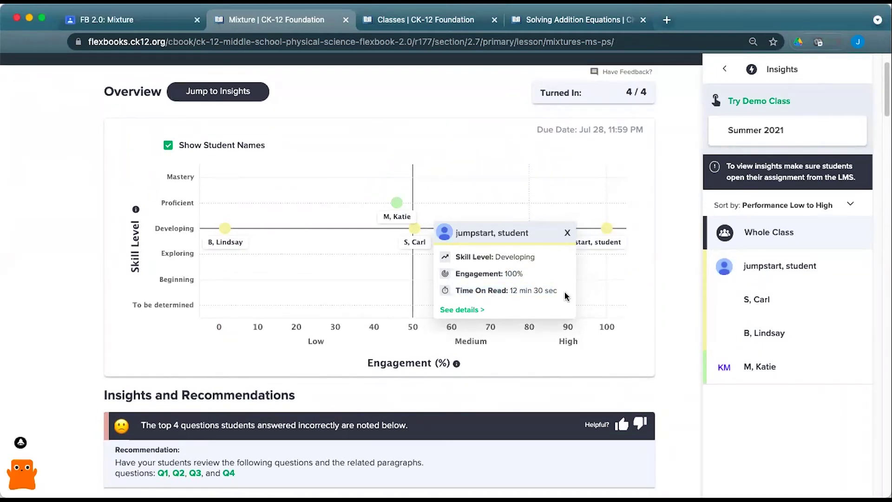
left_click(565, 233)
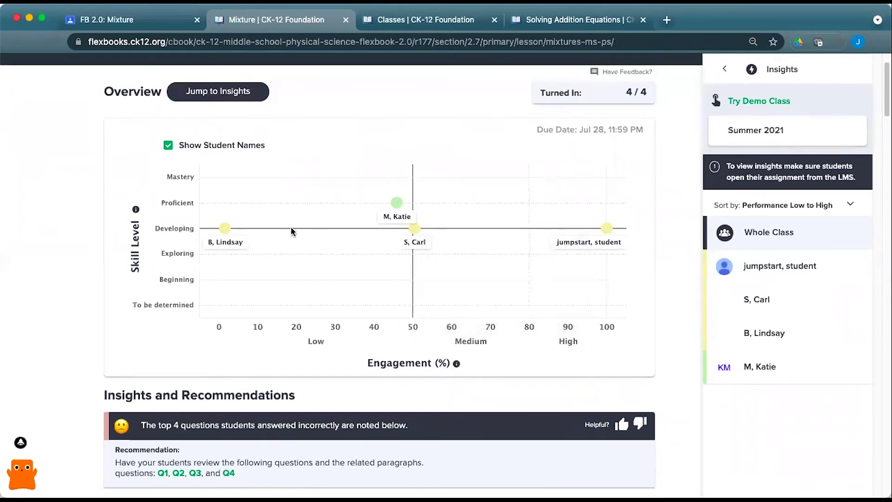
left_click(225, 228)
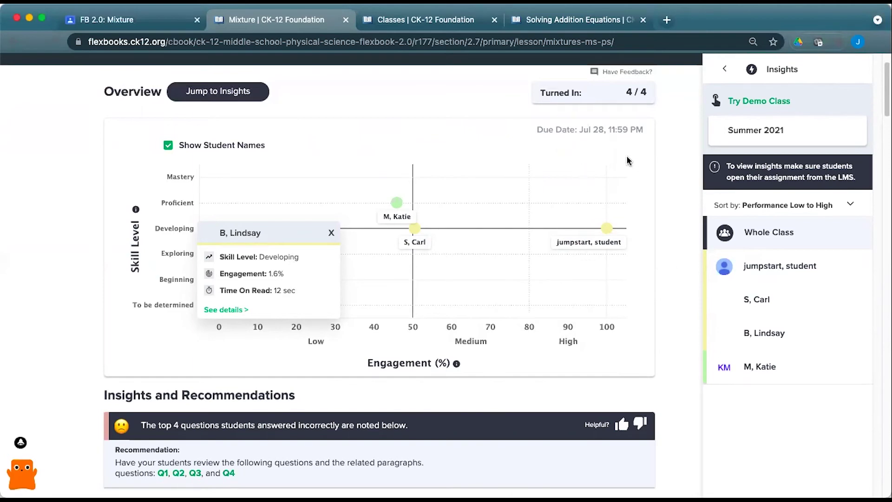
left_click(226, 309)
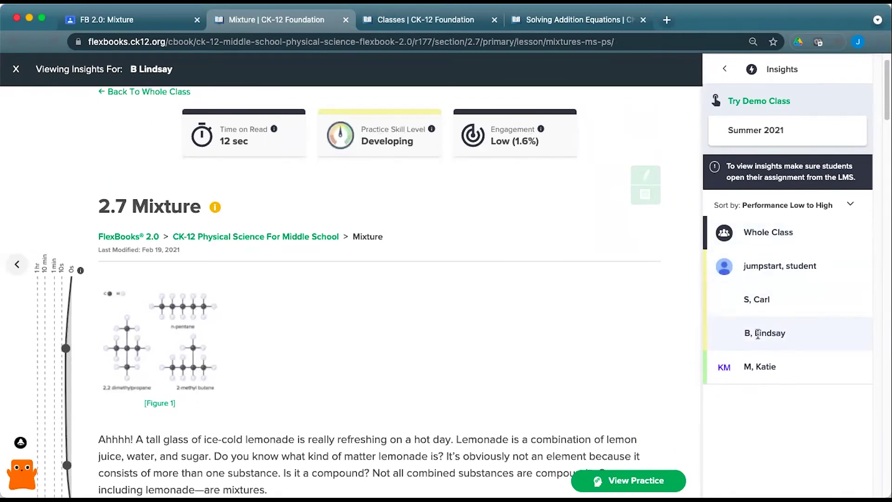
Review the proficient student's Mixture timeline (4 min 36 sec, 45.96% engagement), then switch back to Whole Class.
left_click(776, 364)
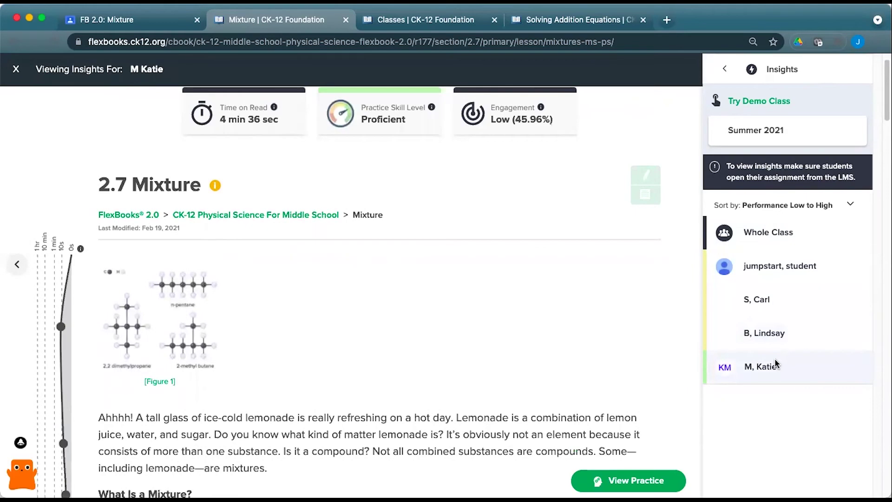
scroll(171, 335, "down", 5)
scroll(170, 334, "down", 12)
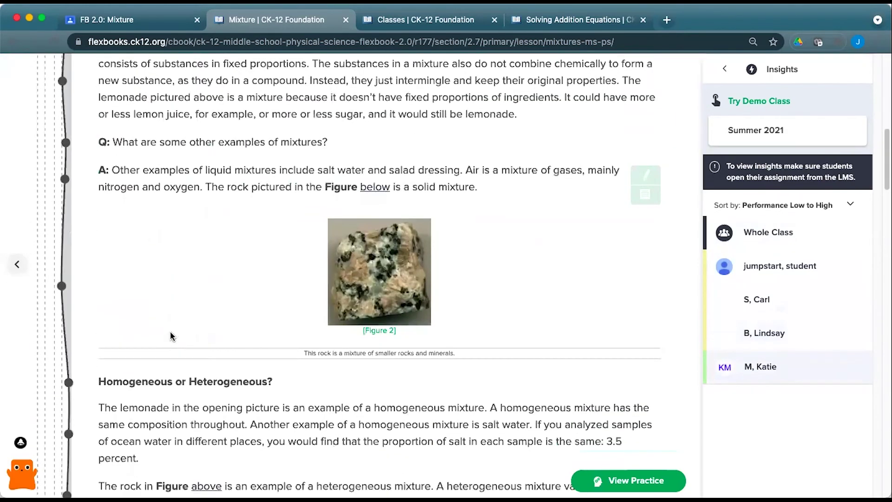
mouse_move(56, 389)
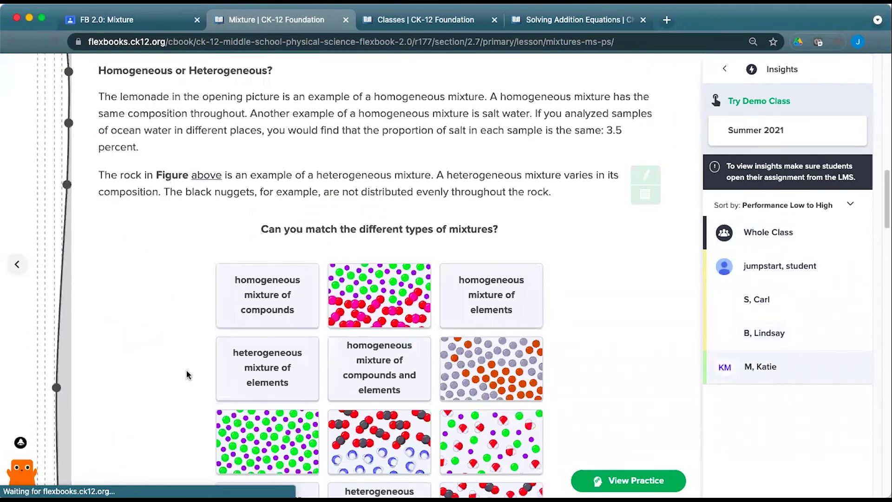
scroll(187, 372, "down", 5)
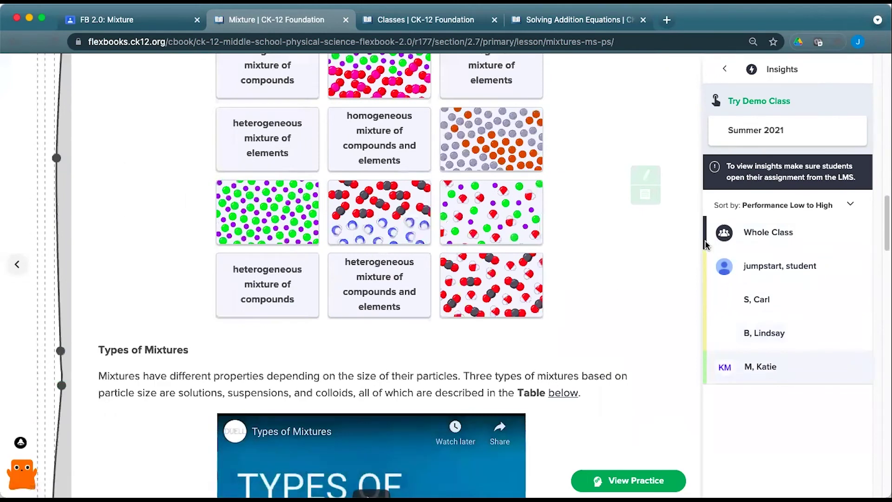
left_click(753, 233)
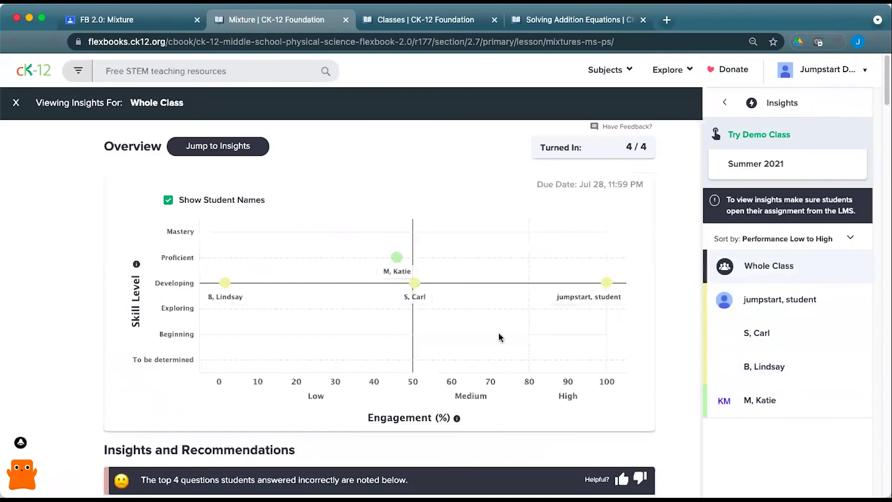
scroll(458, 359, "down", 4)
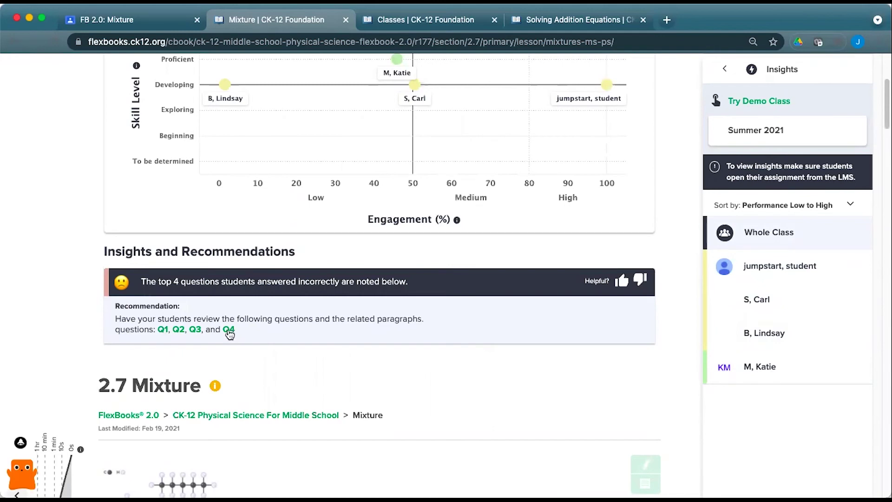
left_click(229, 331)
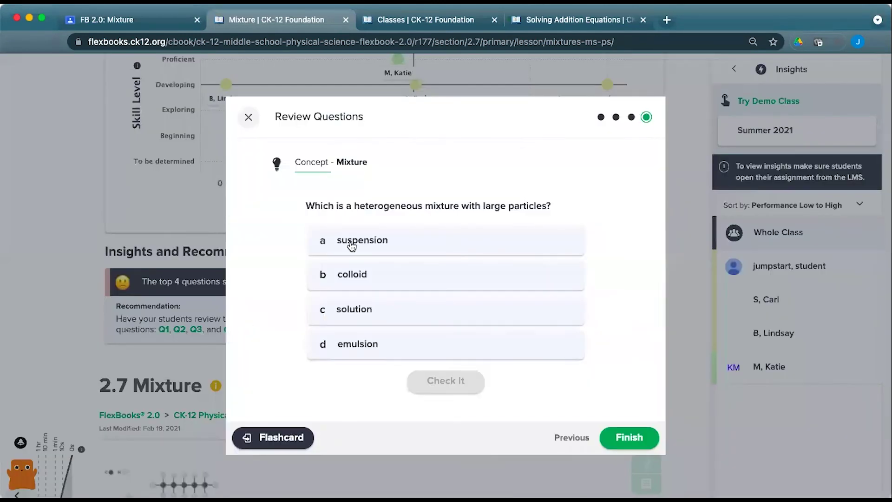
left_click(293, 438)
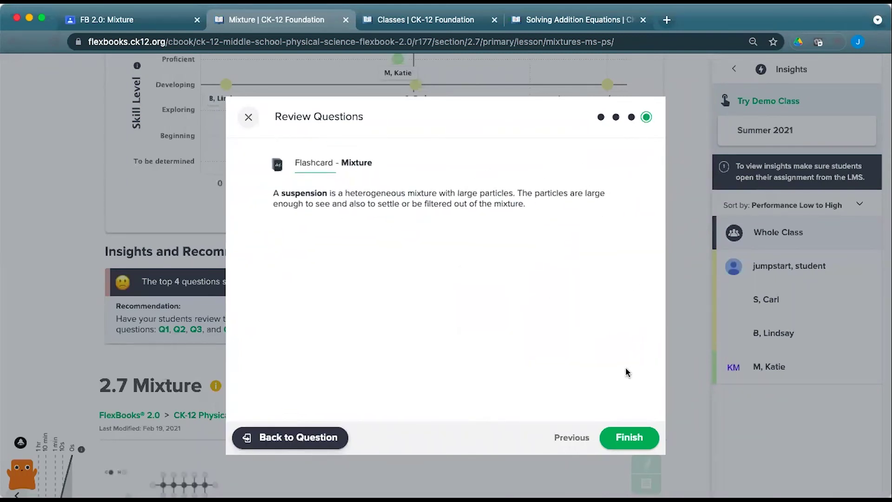
left_click(616, 447)
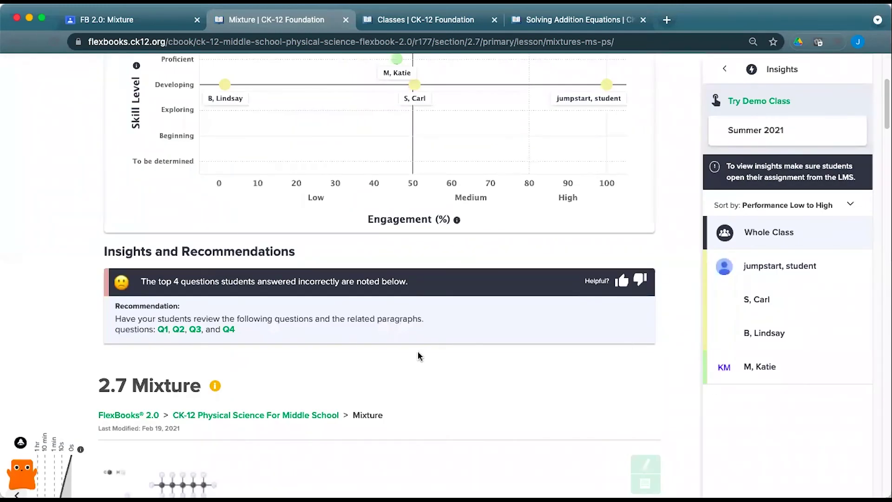
scroll(418, 355, "up", 3)
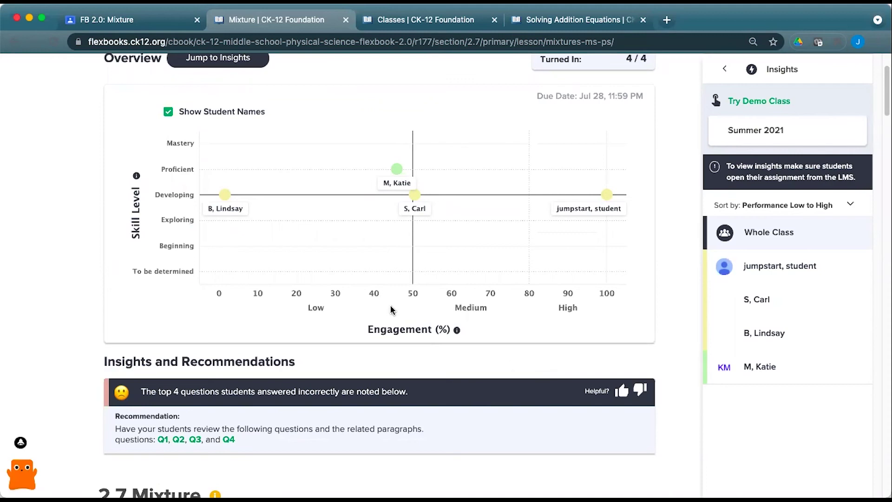
Return to the FB 2.0: Mixture Google Classroom tab and go to the Summer 2021 class.
scroll(829, 342, "up", 2)
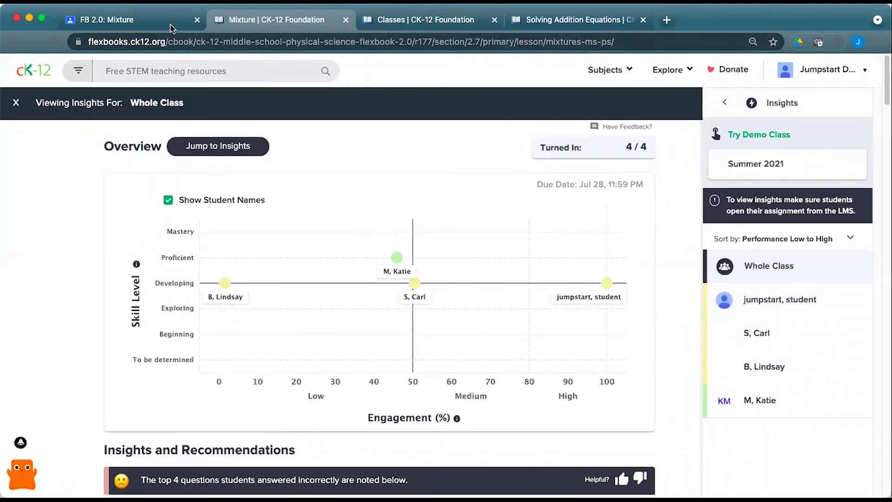
left_click(125, 22)
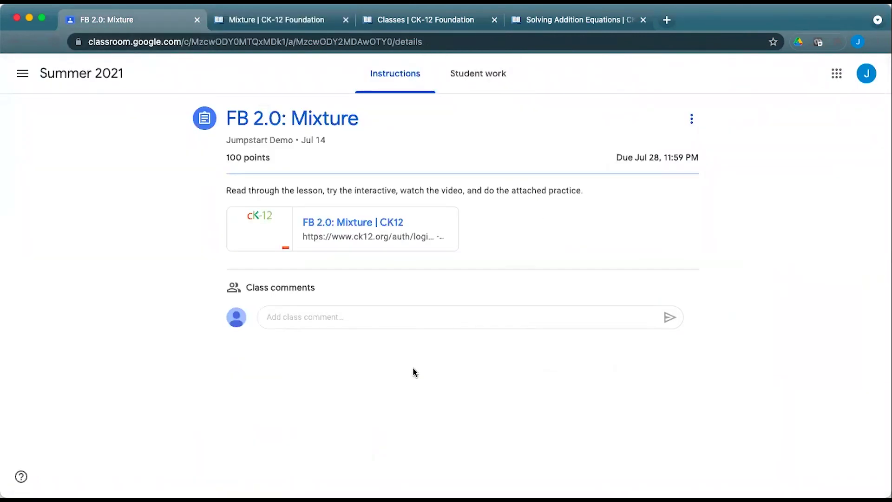
left_click(82, 78)
View the Summer 2021 gradebook and the Aug 4 Quiz: Single Variable Equations student work, then return to CK-12.
left_click(543, 84)
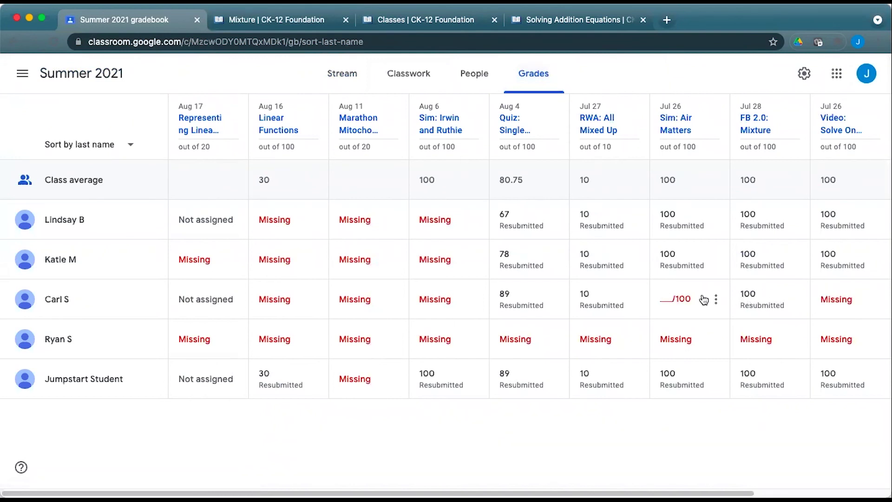
left_click(555, 259)
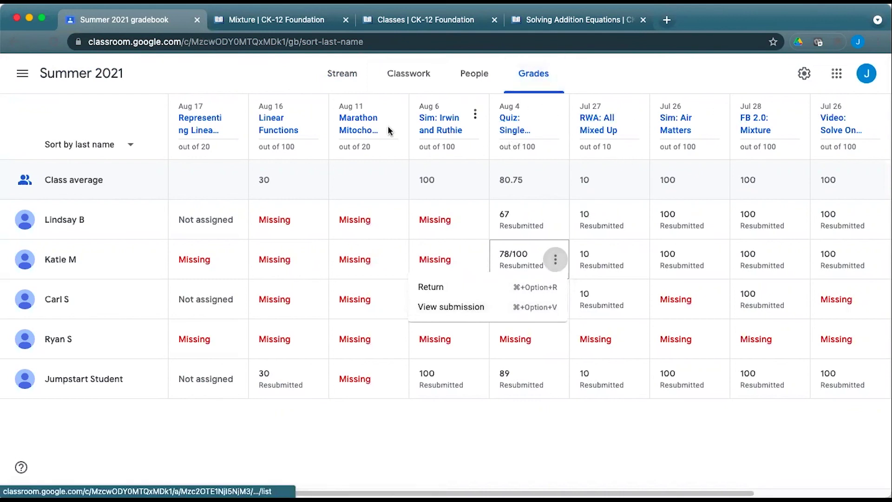
left_click(515, 130)
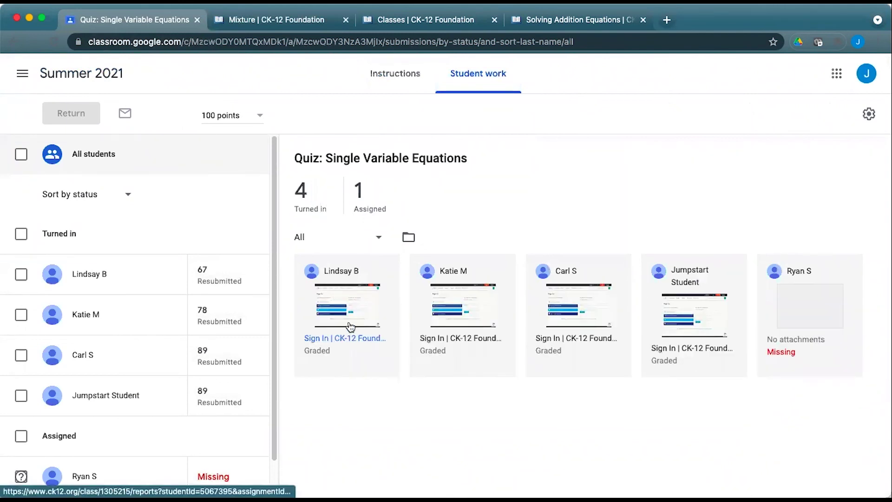
left_click(351, 327)
Switch to the Classes | CK-12 Foundation tab showing the Summer 2021 class report.
left_click(431, 20)
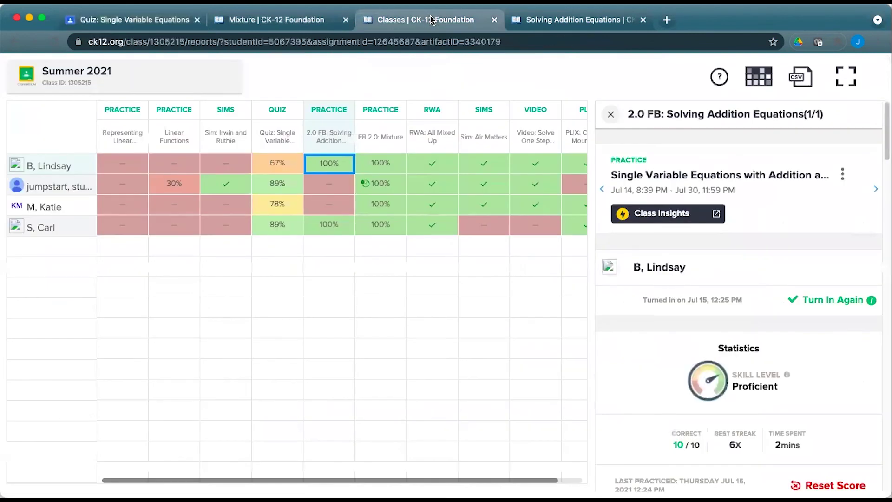